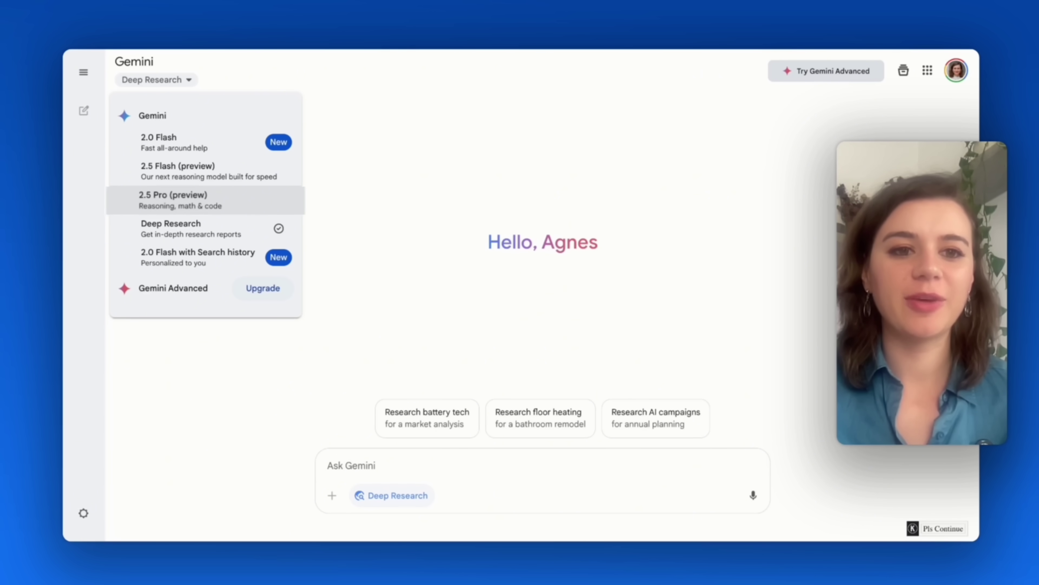
Pick 2.5 Pro (preview) from the Gemini model menu
left_click(168, 200)
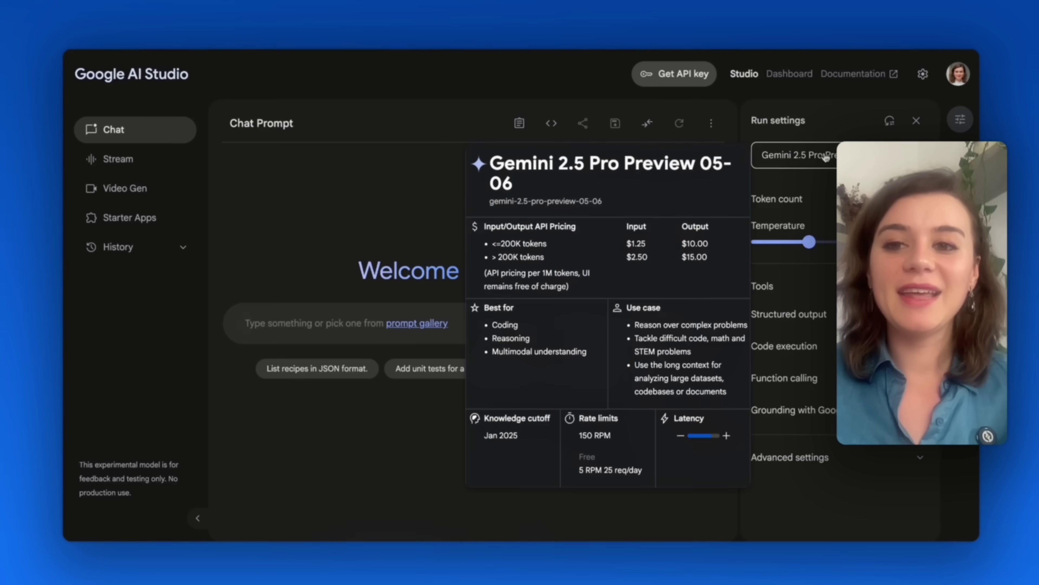
Select Gemini 2.5 Pro Preview 05-06 in Run settings and open the latest episode's options menu
left_click(790, 155)
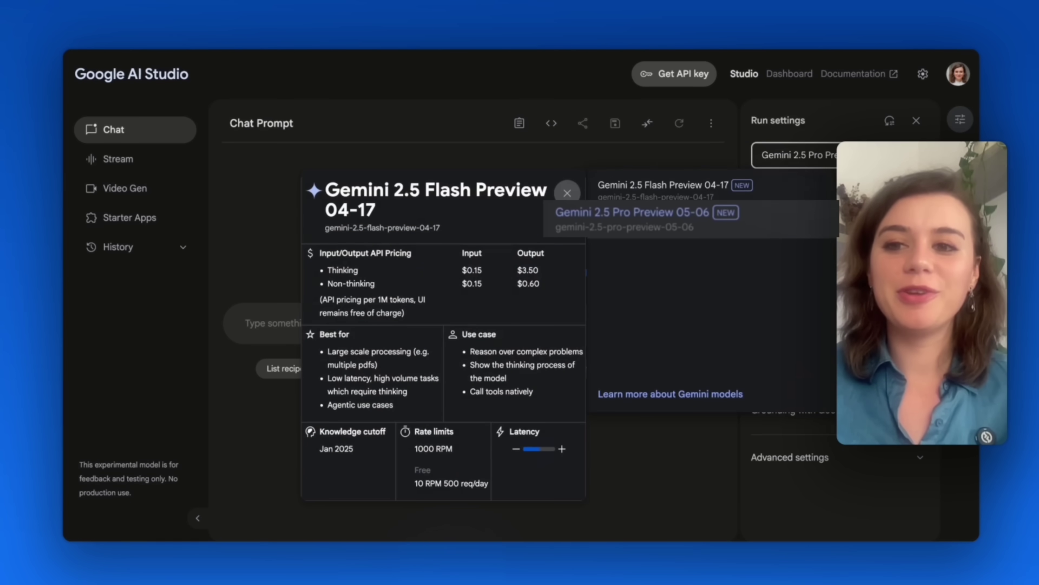
left_click(632, 217)
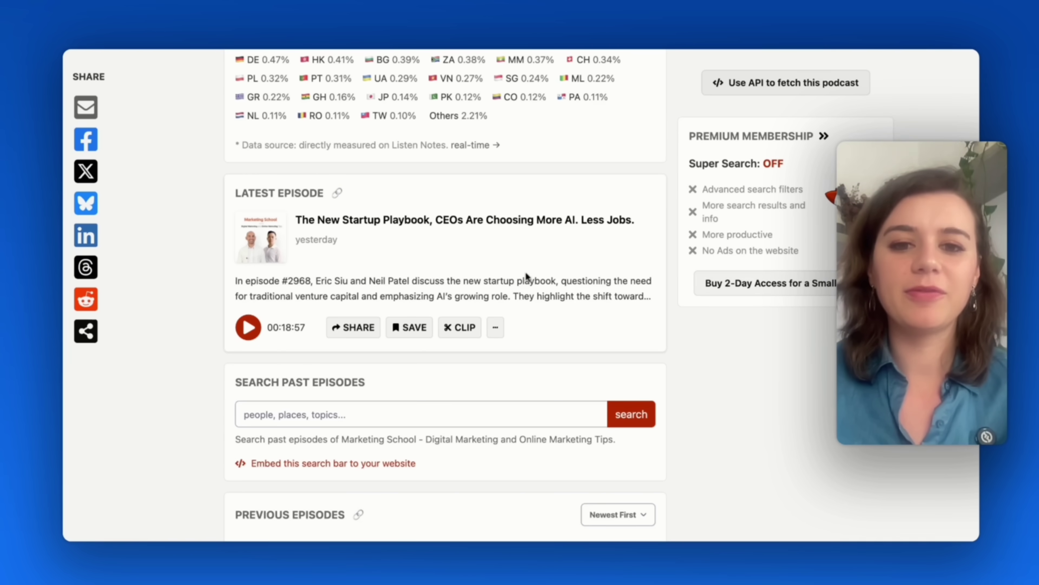
left_click(496, 327)
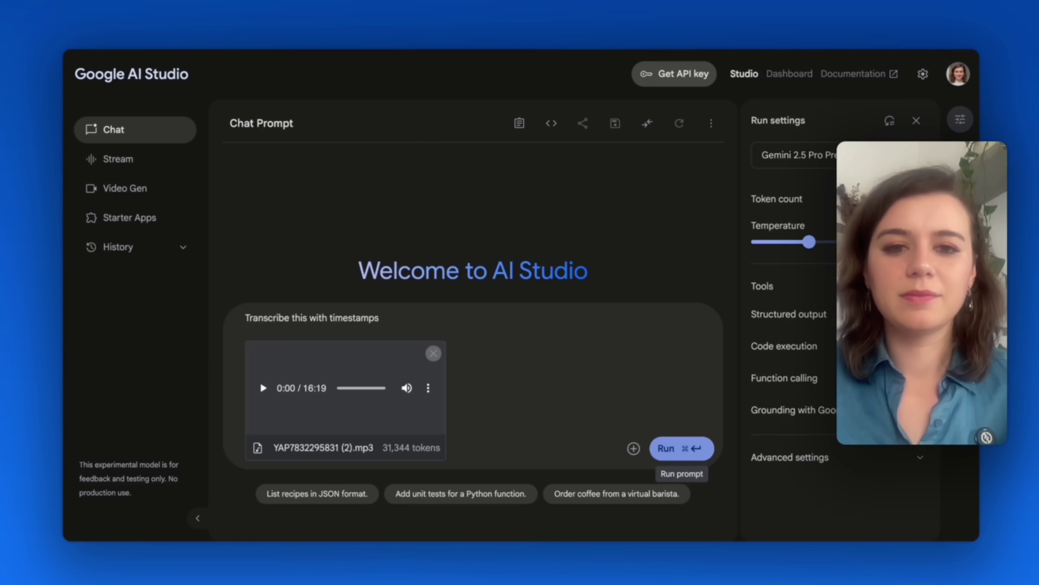
Run 'Transcribe this with timestamps' on the uploaded episode audio and scroll the resulting transcript
left_click(673, 447)
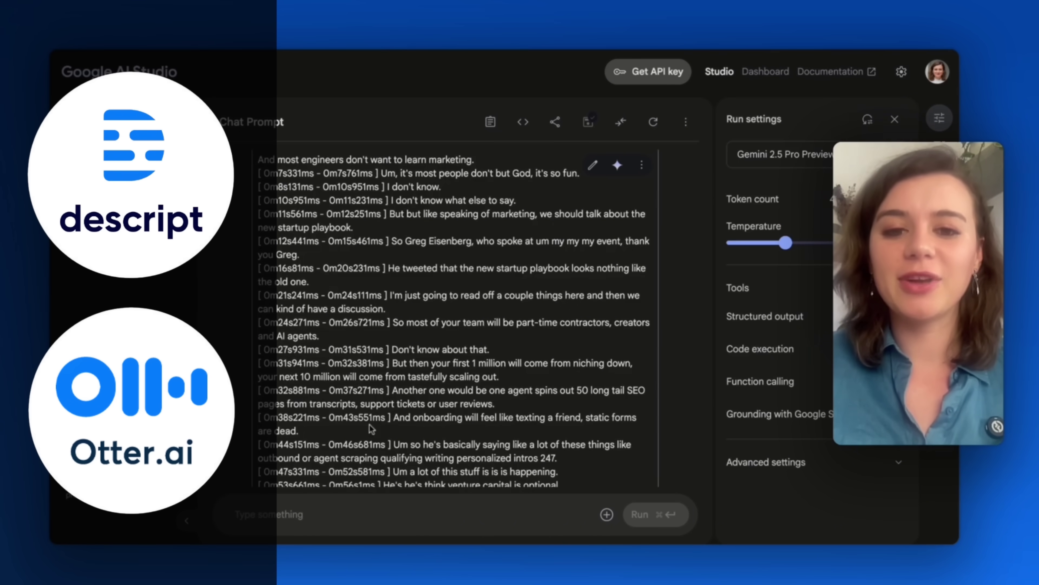
scroll(371, 428, "down", 5)
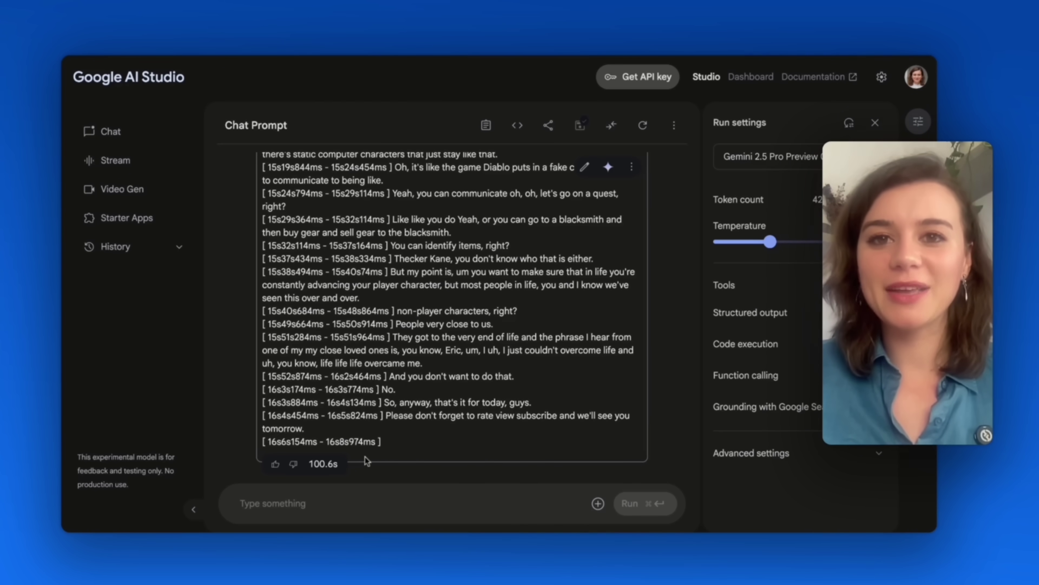
Generate a short first-person podcast script from the pasted summary prompt and copy its text
type("Summarize this podcast into a short, first-person script that sounds great as audio. Make it feel like I’m talking directly to the listener — conversational, natural, and clear. Focus on the most powerful idea, personal story, or insight, and keep it tight (under 3 minutes). Skip intros, filler, and anything visual.")
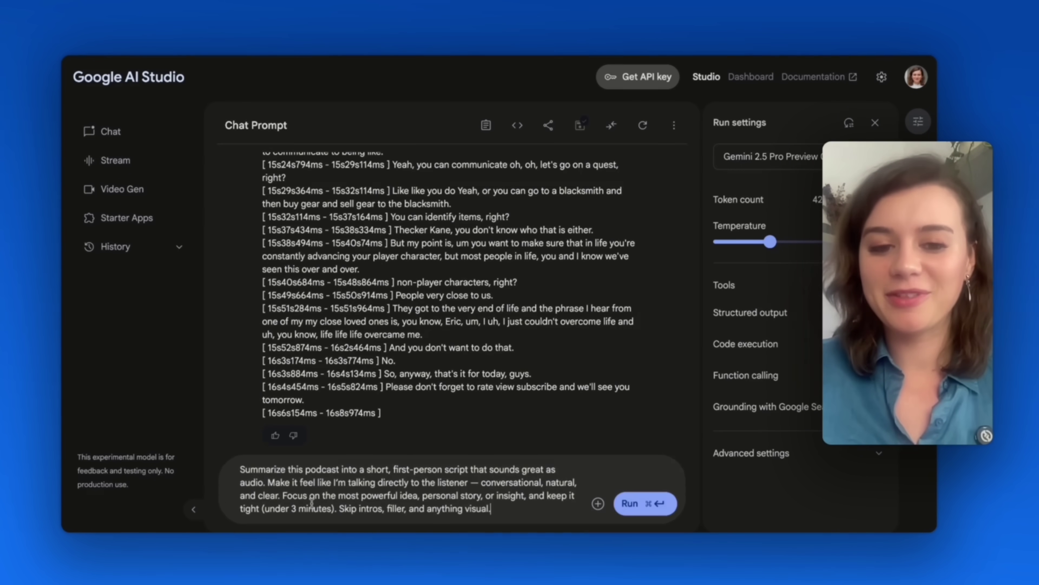
left_click(641, 503)
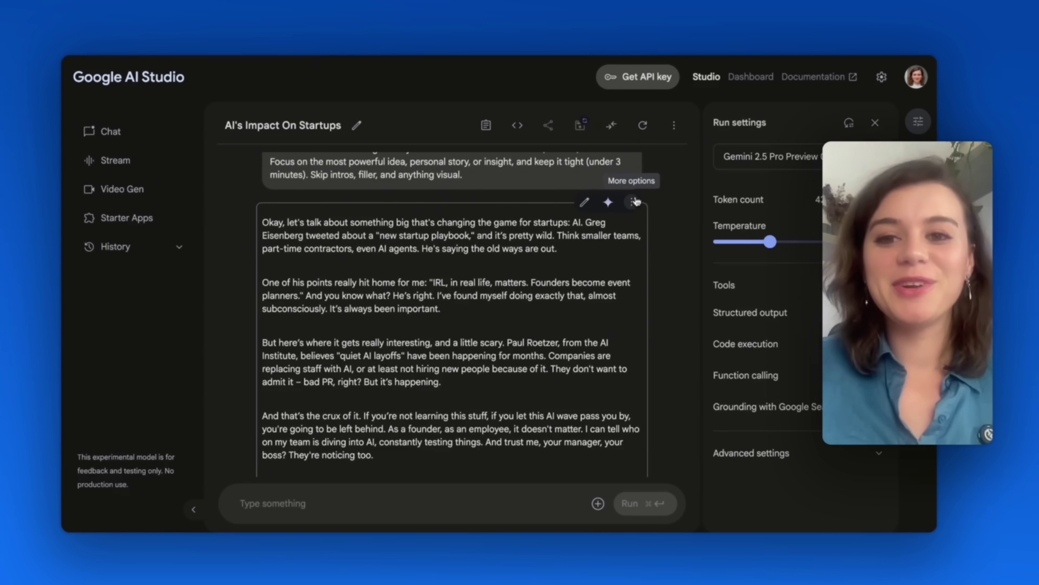
left_click(632, 202)
left_click(667, 294)
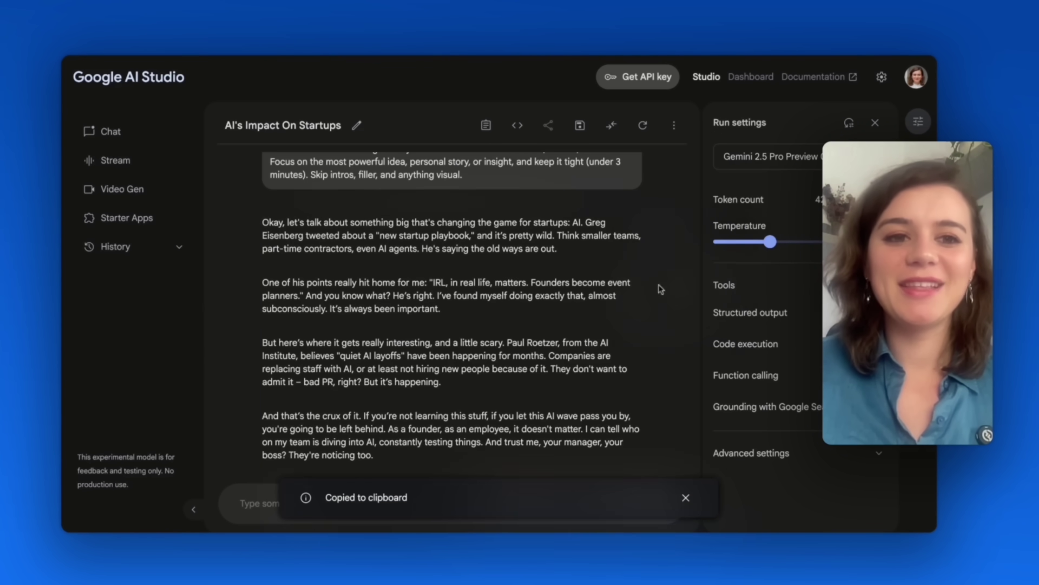
left_click(139, 162)
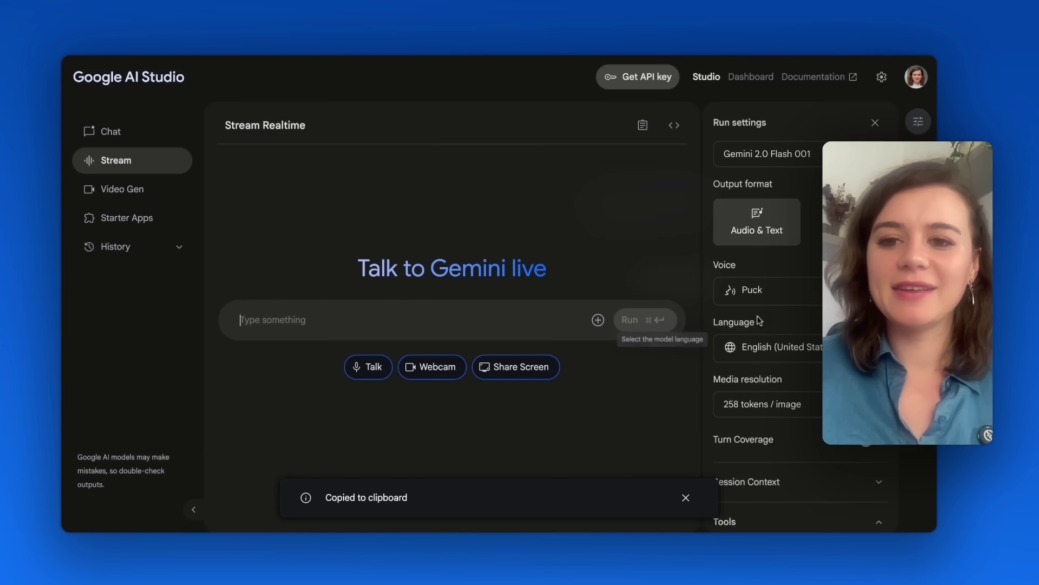
Keeping the Puck voice, send the pasted script with 'Read out the entire script word for word'
left_click(771, 302)
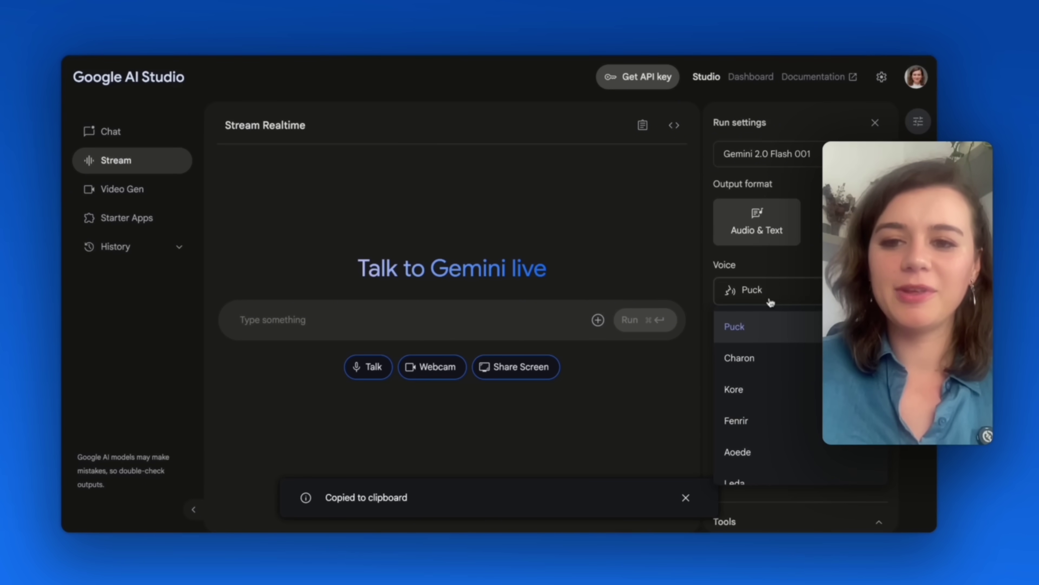
left_click(734, 326)
left_click(330, 319)
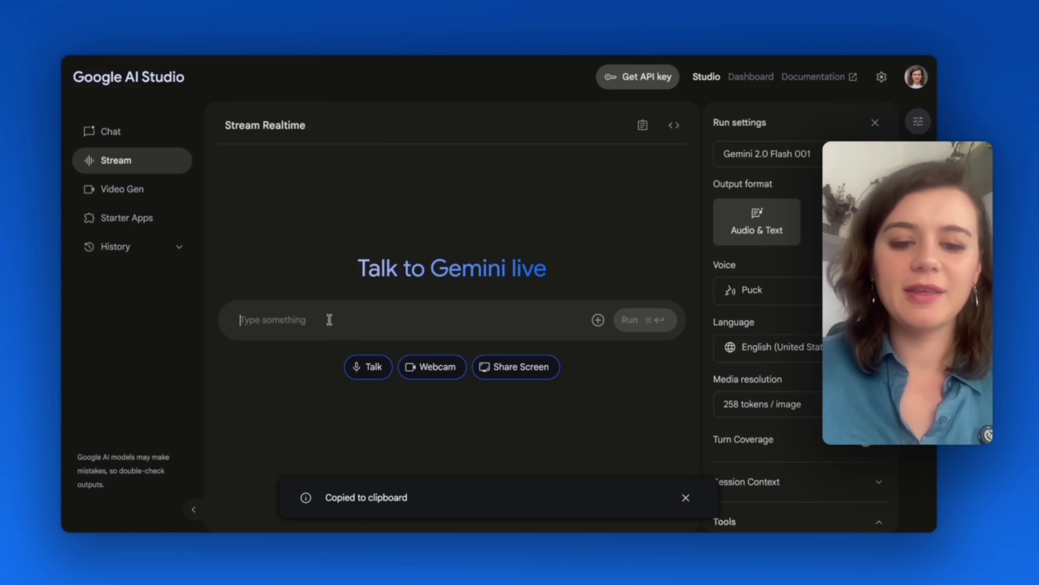
key("super+v")
scroll(313, 323, "up", 5)
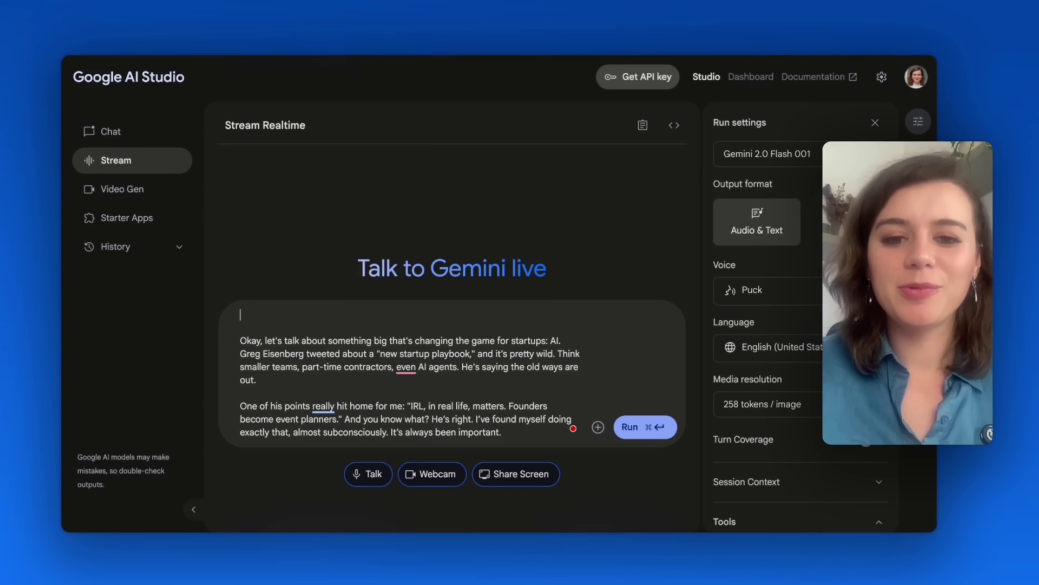
type("Read out the entire script word for word")
left_click(638, 427)
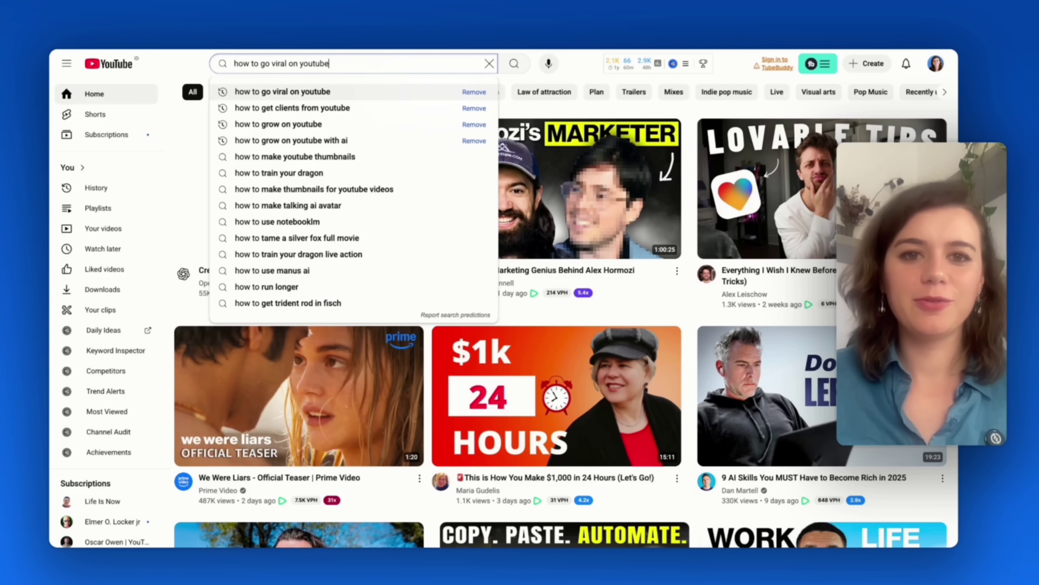
Search YouTube for 'how to go viral on youtube' and copy the first video's share link
key("Return")
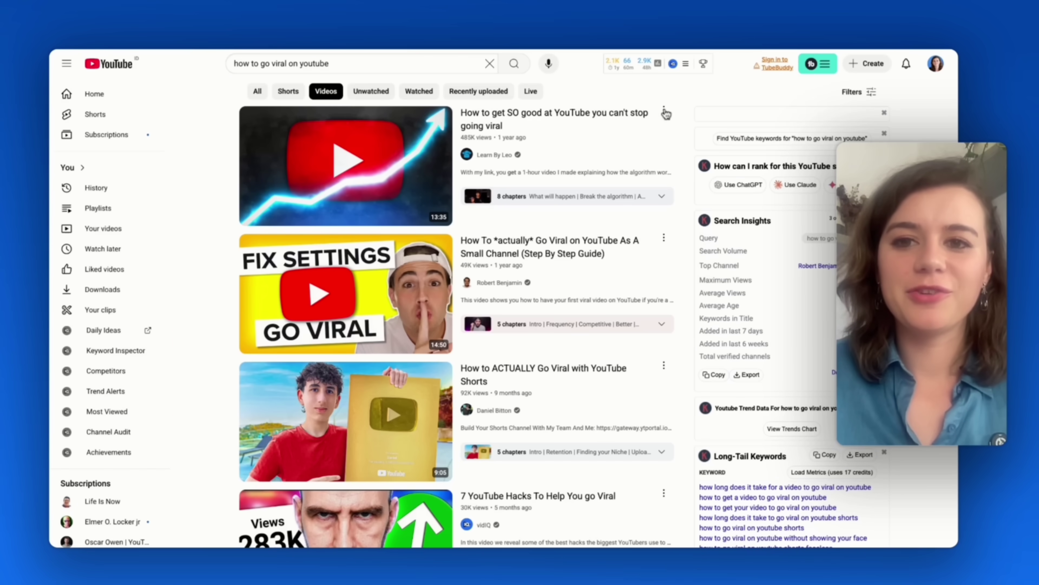
left_click(664, 112)
left_click(689, 204)
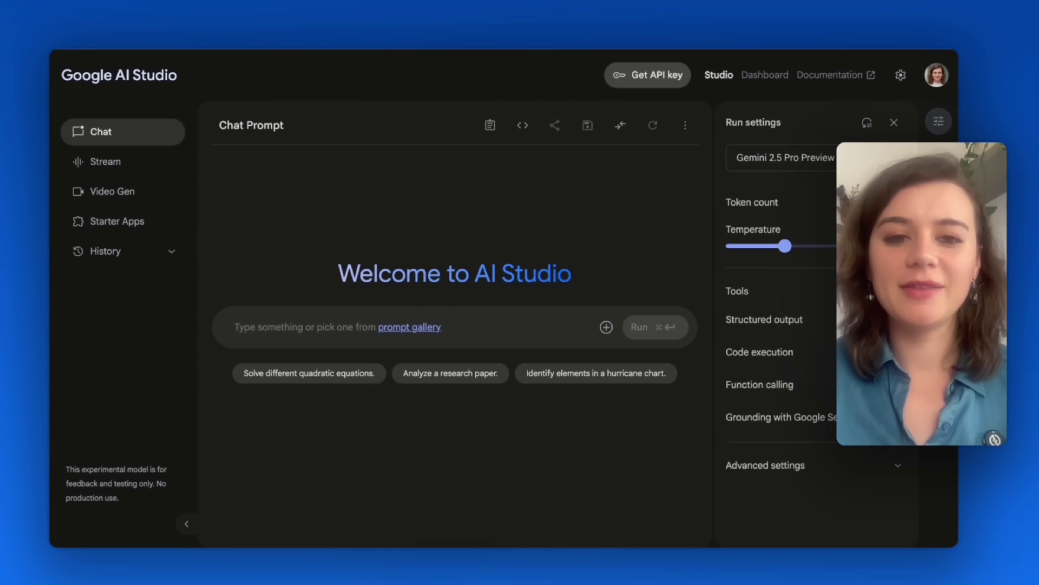
Paste the YouTube video link, then the prompt requesting 3 LinkedIn posts and 3 Shorts scripts
key("super+v")
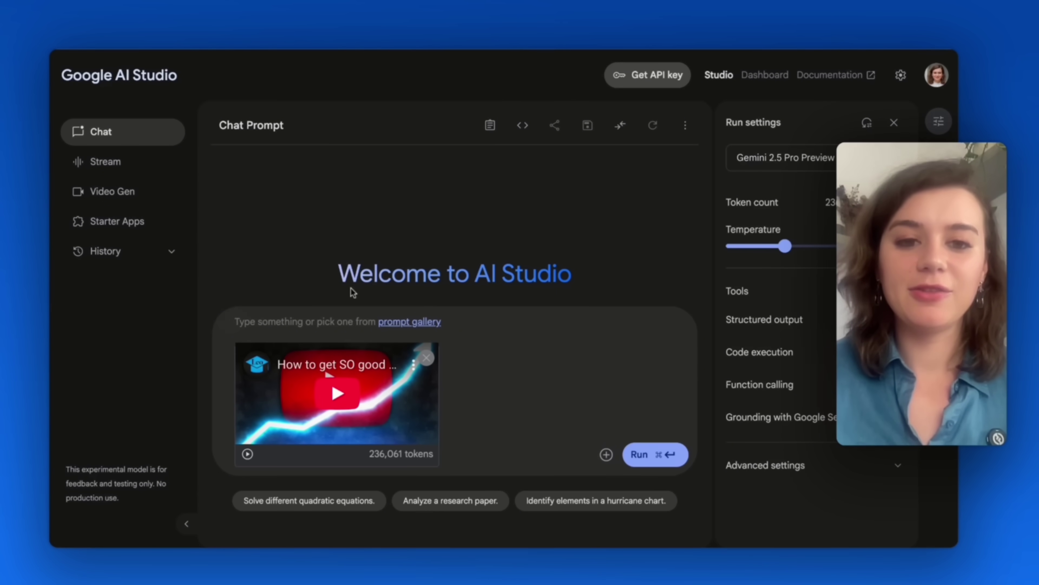
key("super+v")
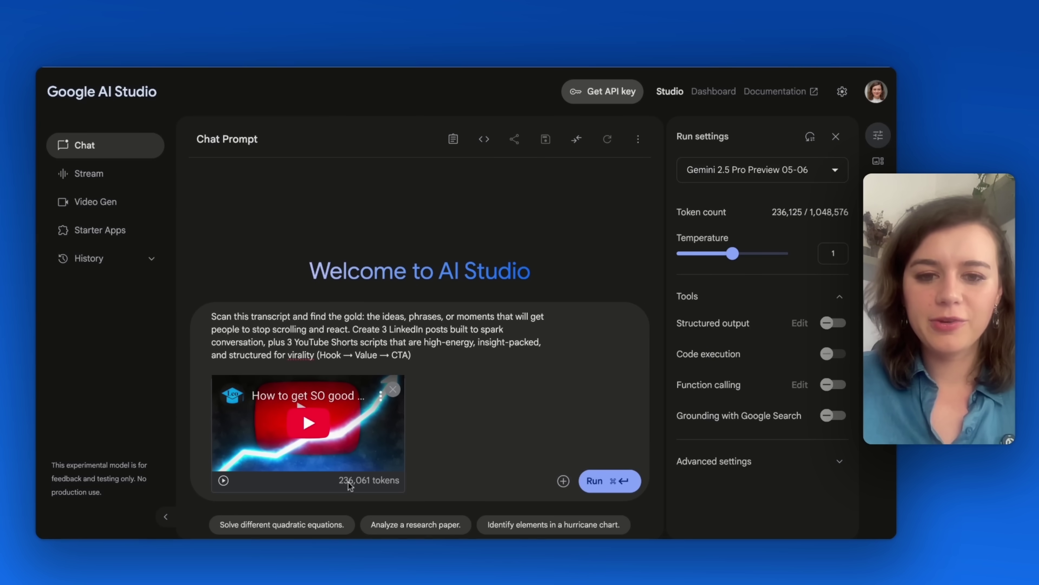
mouse_move(679, 170)
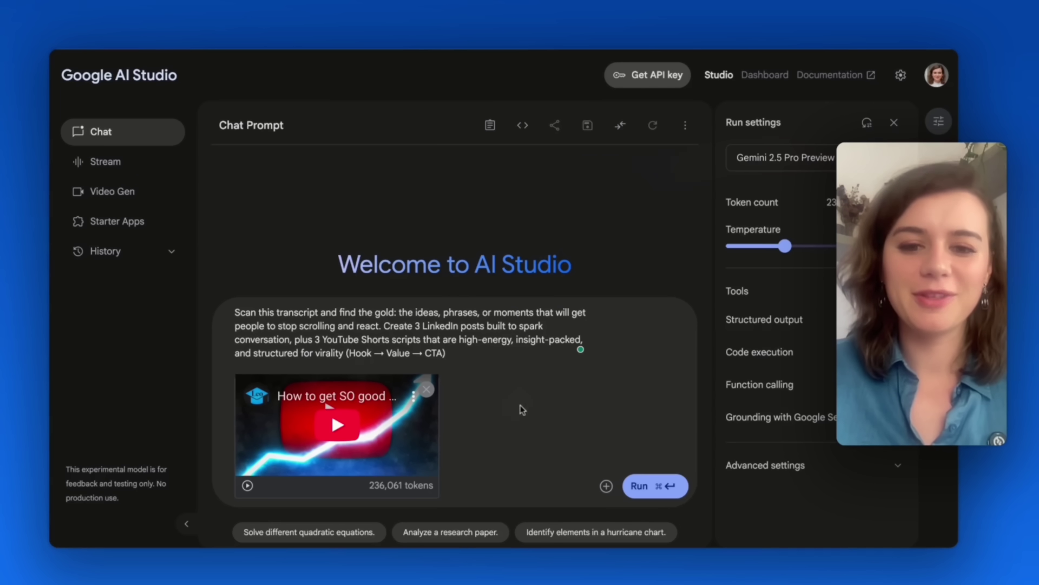
left_click(562, 398)
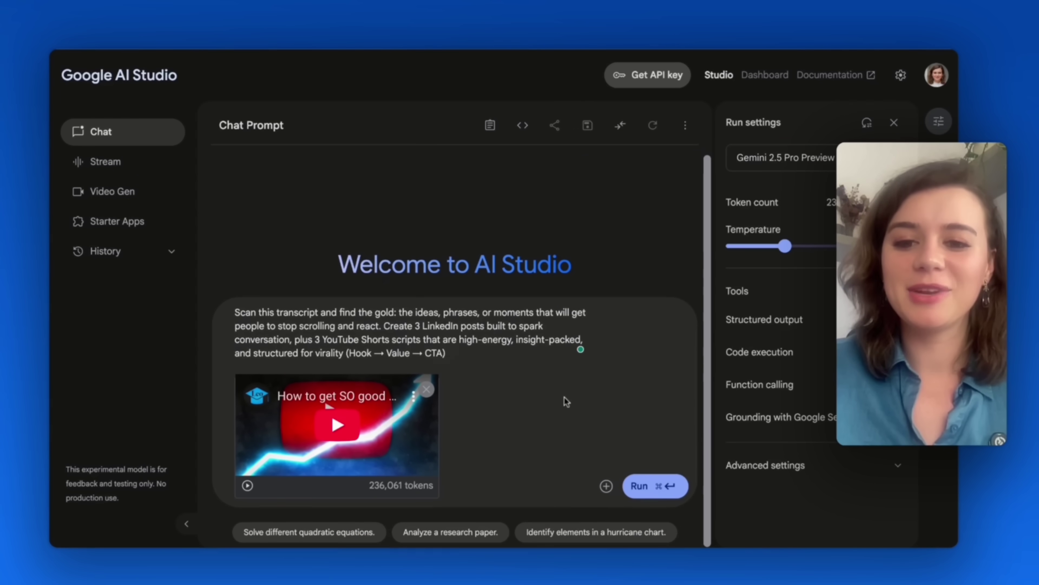
Run the prompt so Gemini writes three LinkedIn posts and three Shorts scripts from the video
left_click(650, 480)
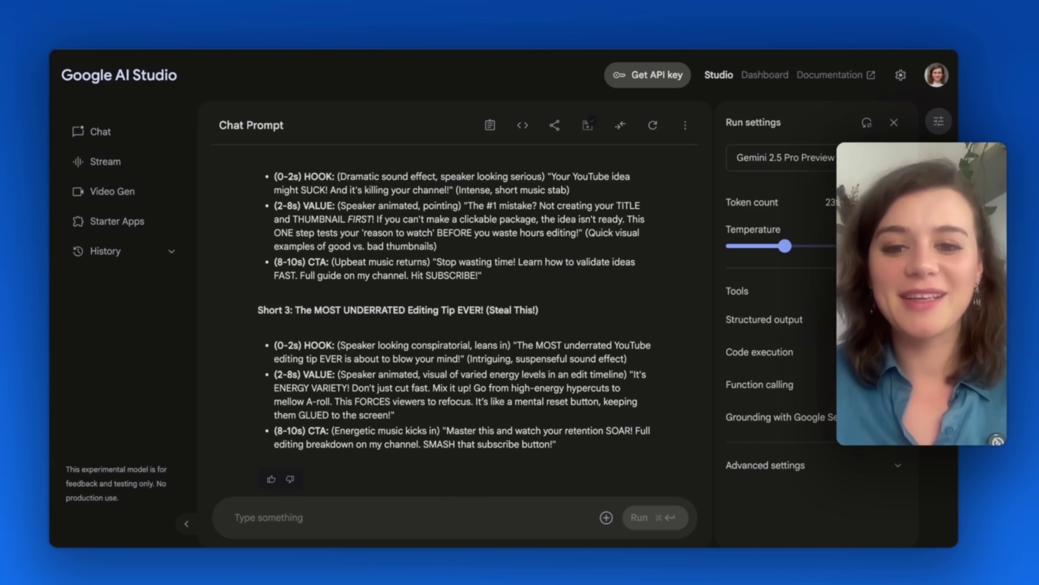
scroll(374, 321, "up", 20)
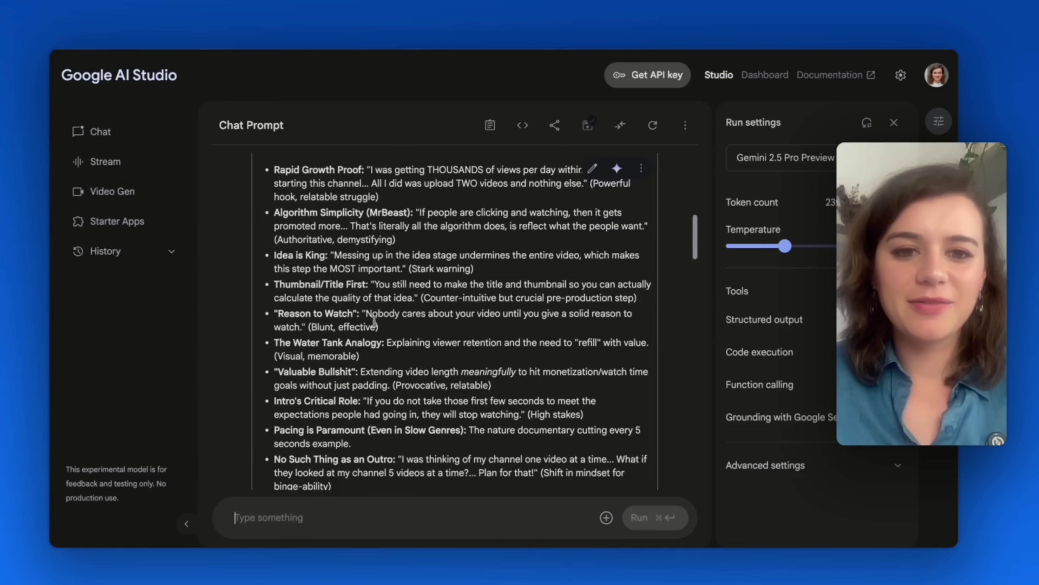
scroll(373, 322, "up", 8)
scroll(292, 216, "down", 7)
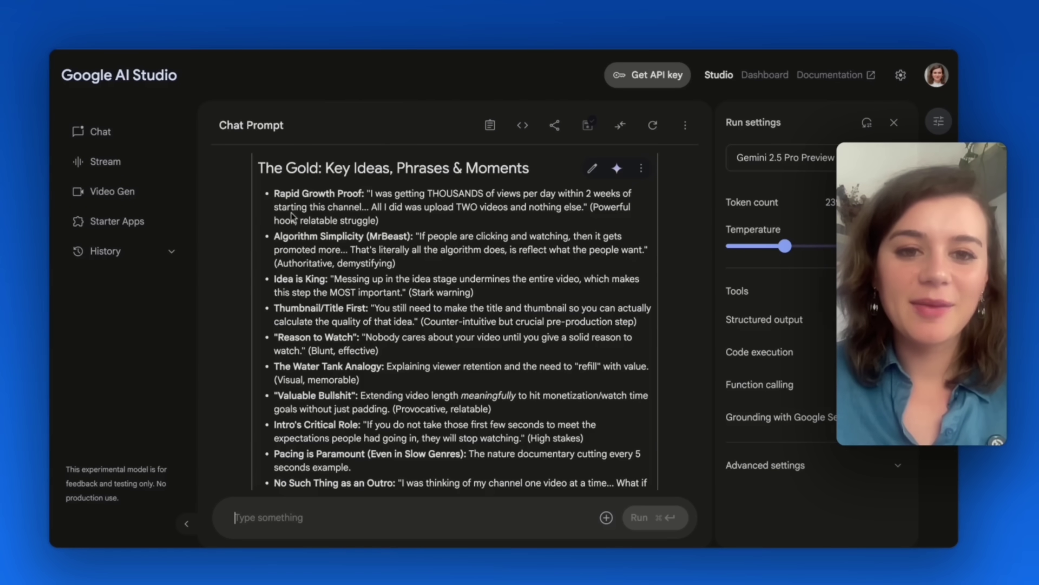
left_click_drag(278, 193, 378, 195)
scroll(395, 193, "down", 2)
left_click_drag(273, 248, 370, 248)
scroll(370, 248, "down", 2)
left_click(277, 221)
left_click_drag(278, 221, 337, 223)
scroll(337, 223, "up", 5)
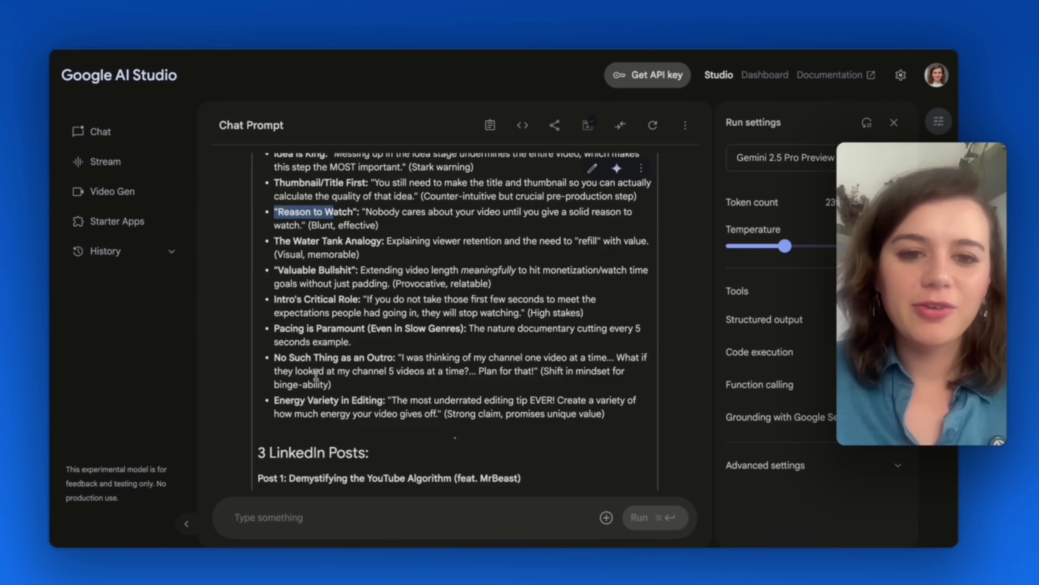
scroll(336, 363, "down", 10)
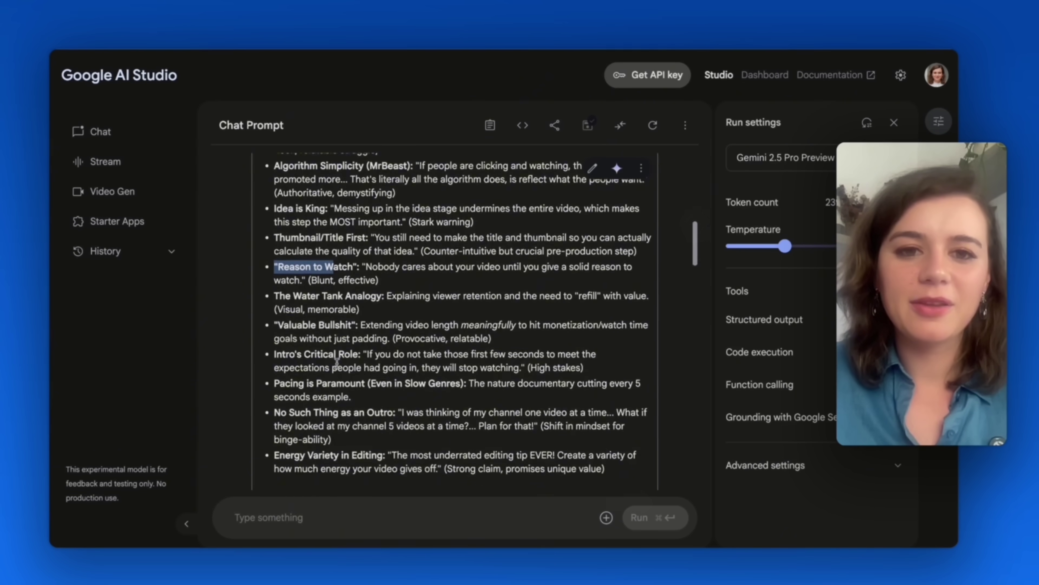
scroll(327, 234, "up", 4)
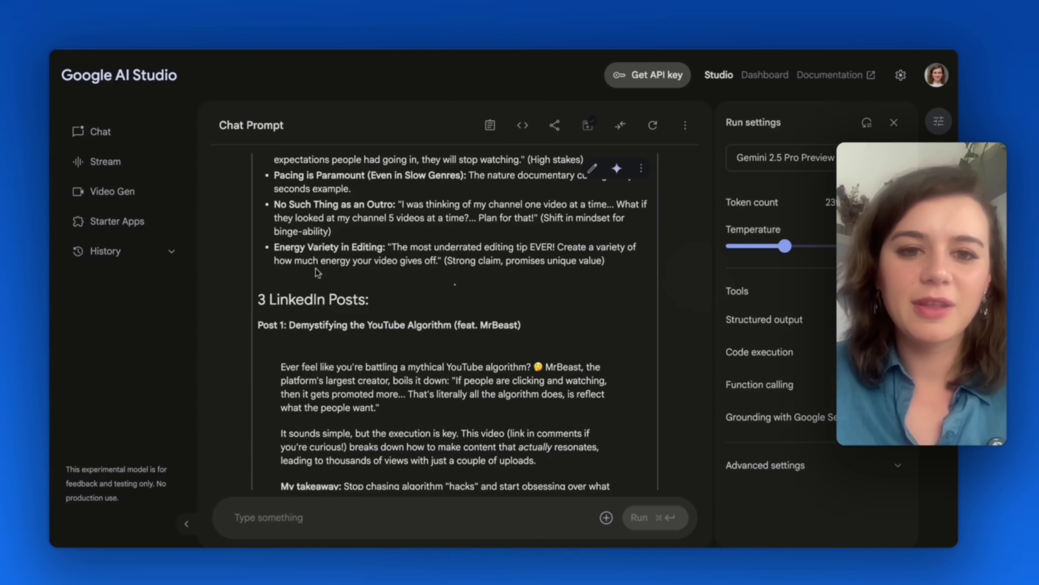
scroll(316, 253, "down", 3)
scroll(316, 252, "down", 9)
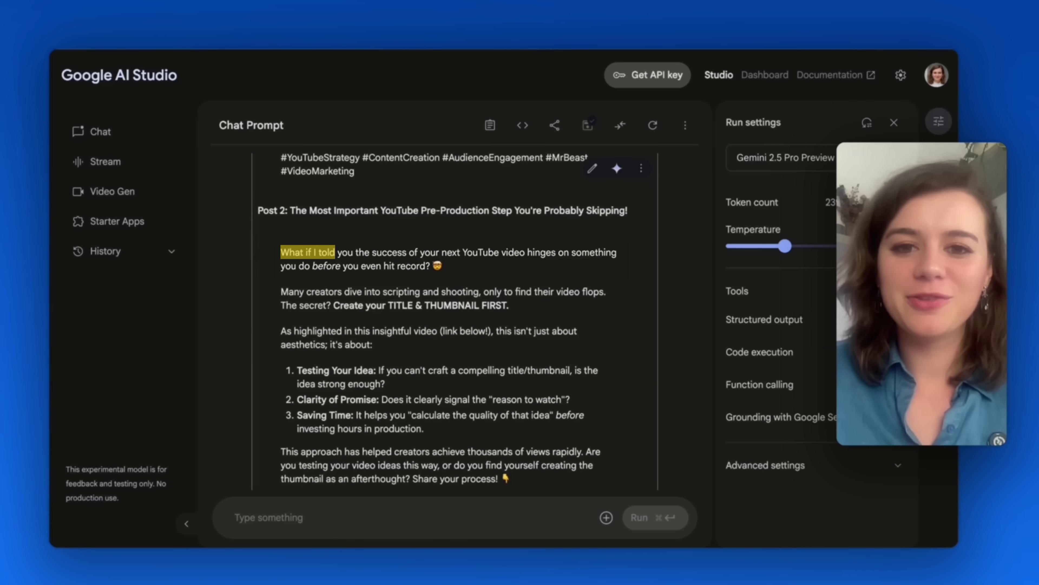
left_click_drag(338, 252, 390, 252)
left_click_drag(492, 252, 596, 252)
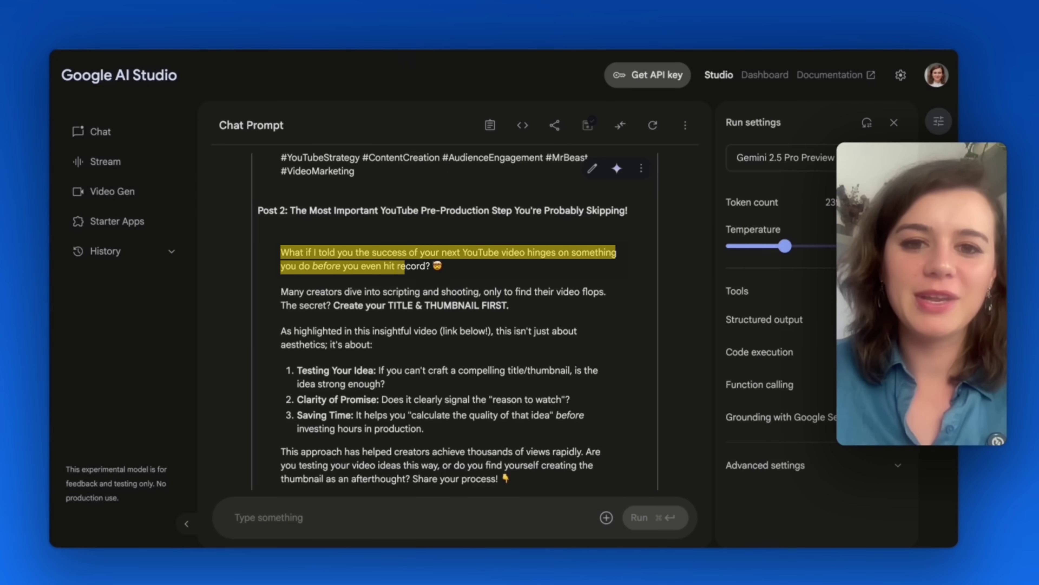
scroll(410, 267, "down", 5)
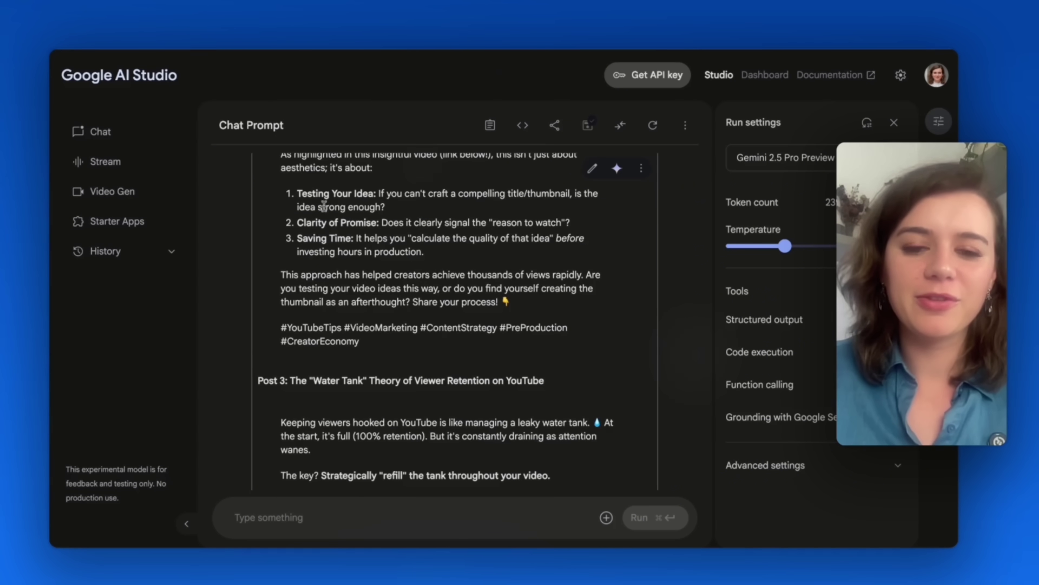
scroll(325, 222, "down", 15)
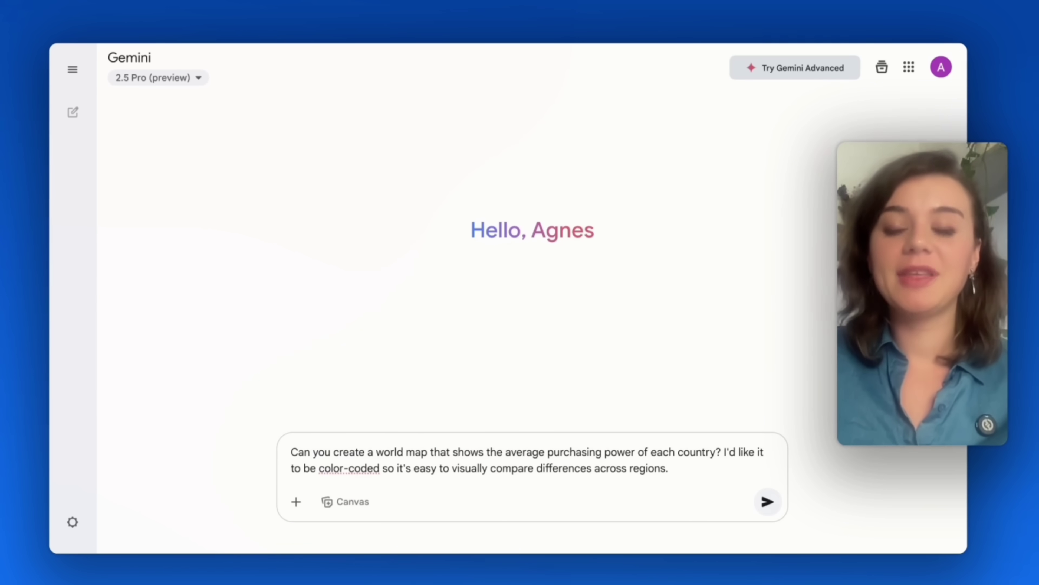
Highlight 'purchasing power of each country' in the world map prompt and enable Canvas
left_click_drag(717, 452, 545, 450)
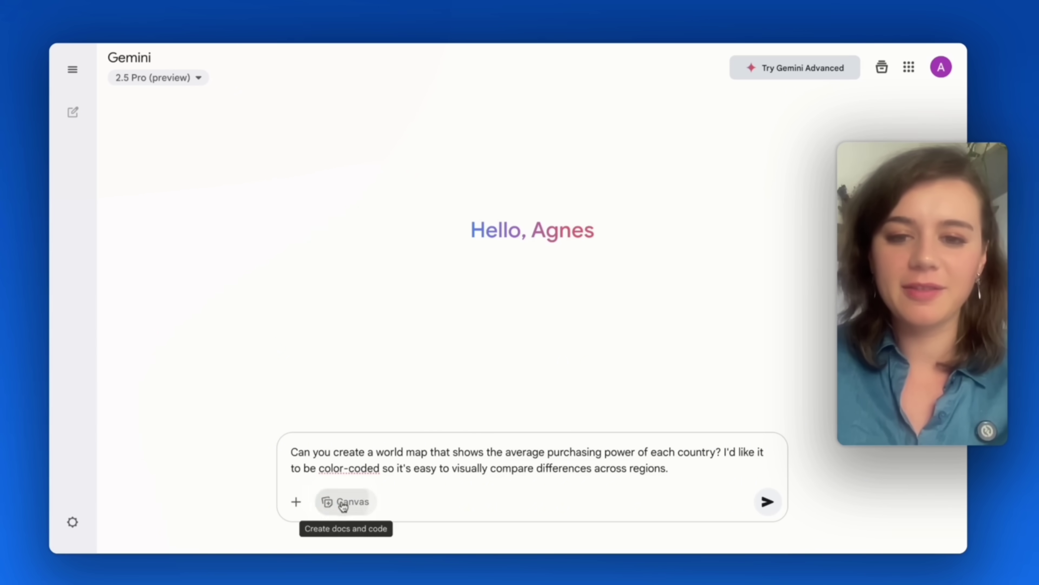
left_click(353, 502)
Send the map request and check the PPP tooltips over several countries on the generated map
left_click(767, 514)
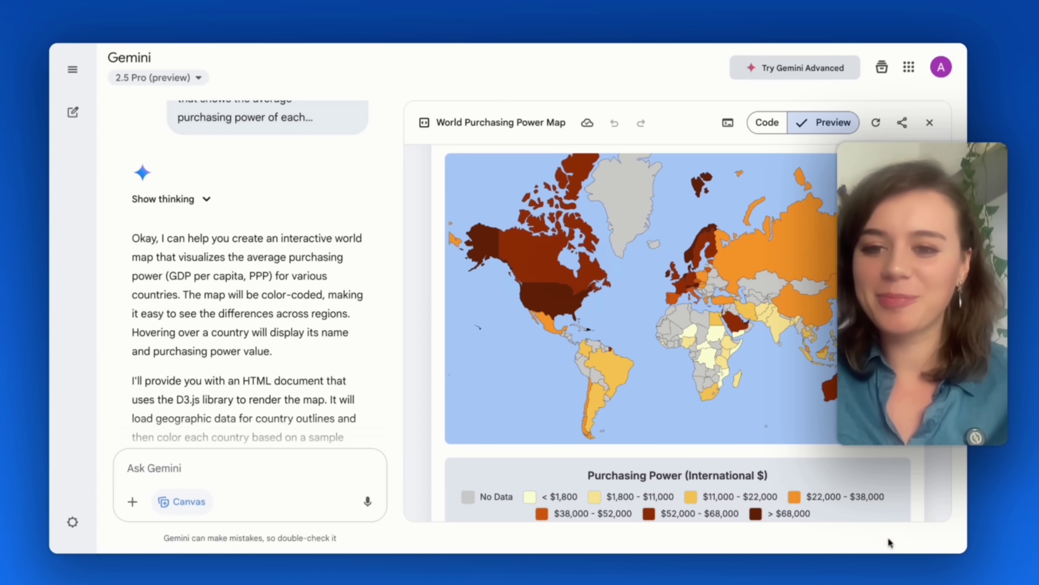
mouse_move(532, 309)
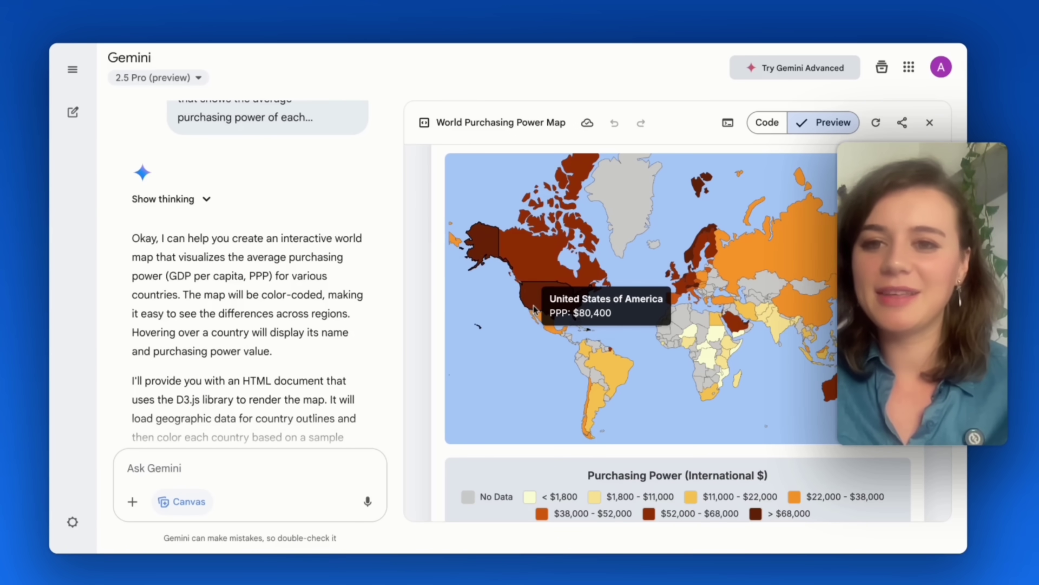
mouse_move(689, 288)
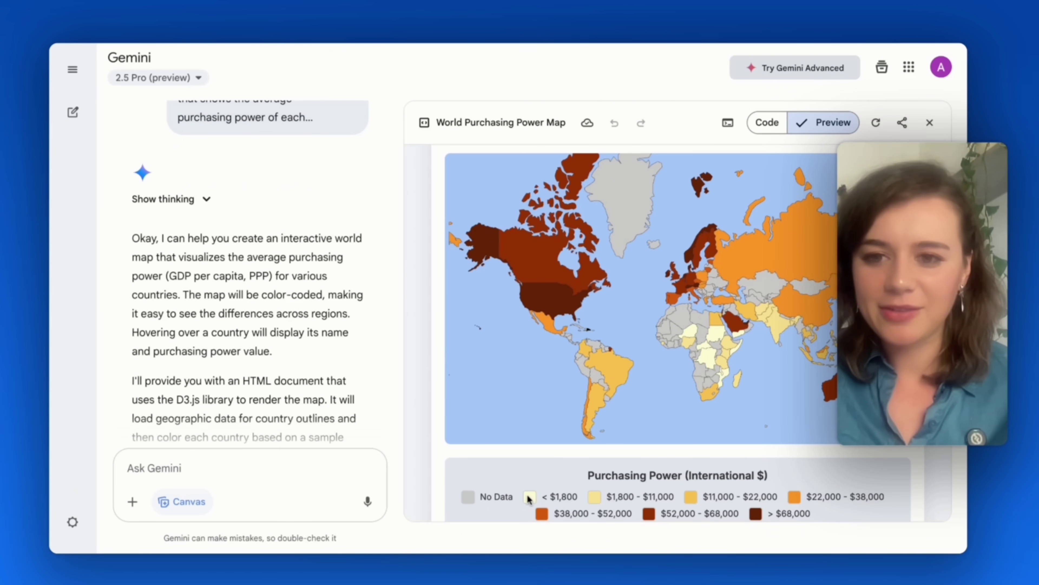
mouse_move(709, 349)
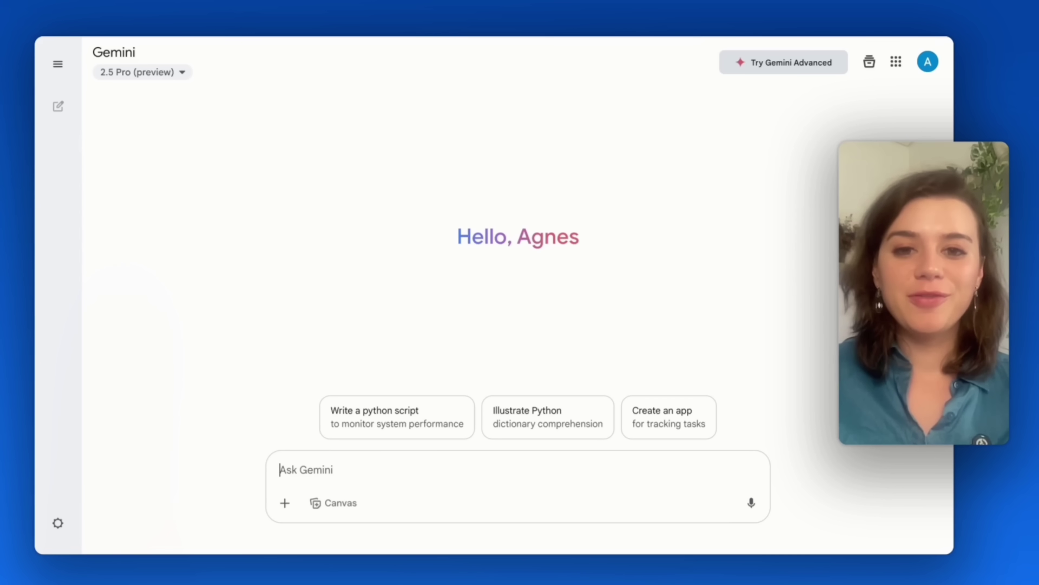
With Canvas enabled, ask Gemini to act as a senior software developer and create a CRM
type("Act as a senior software developer and create a CRM for me")
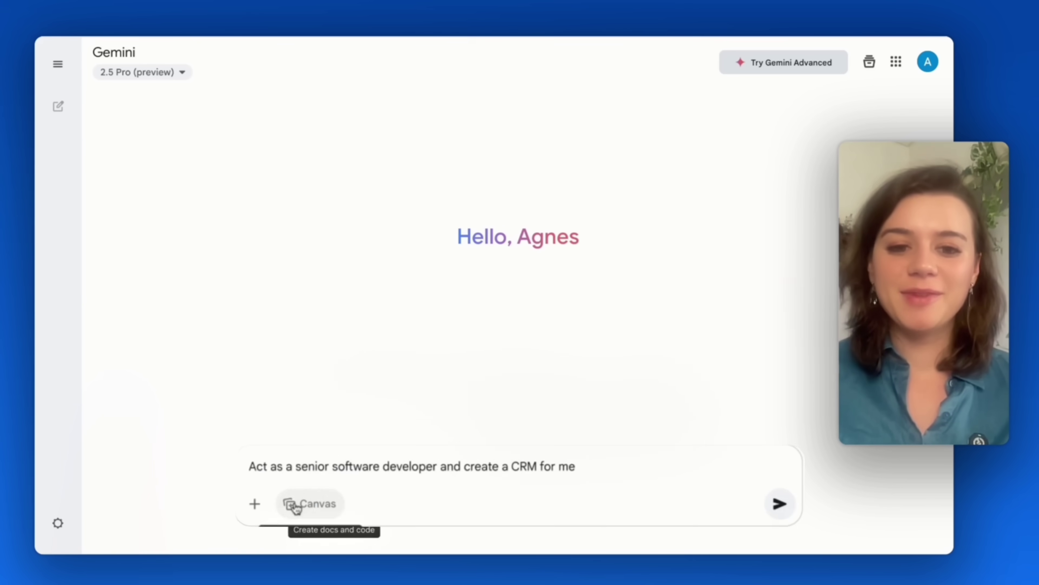
left_click(301, 504)
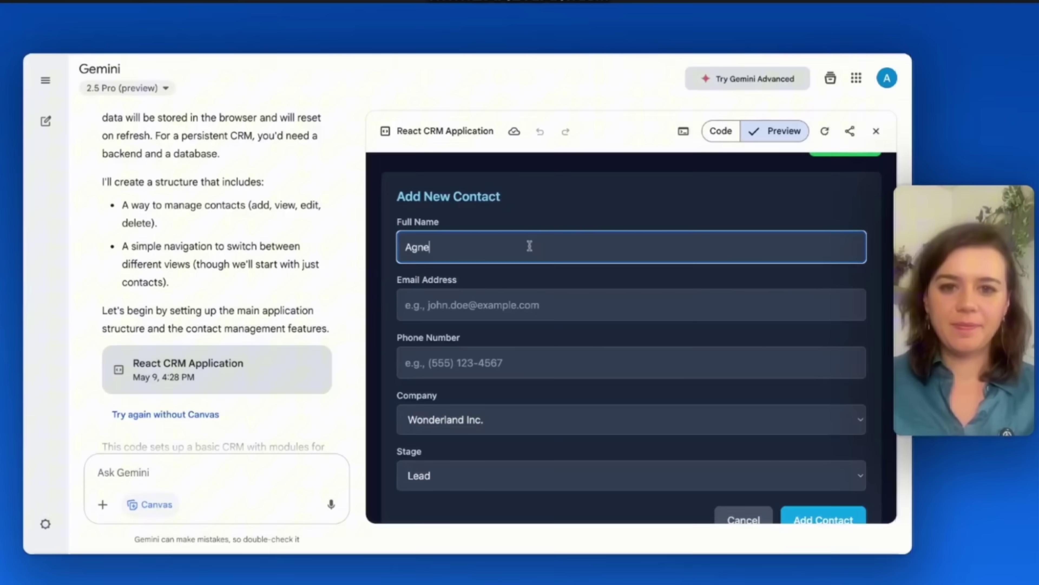
Finish the contact's full name, then enter their e-mail and phone number, leaving Company unselected
left_click(500, 305)
scroll(494, 318, "down", 1)
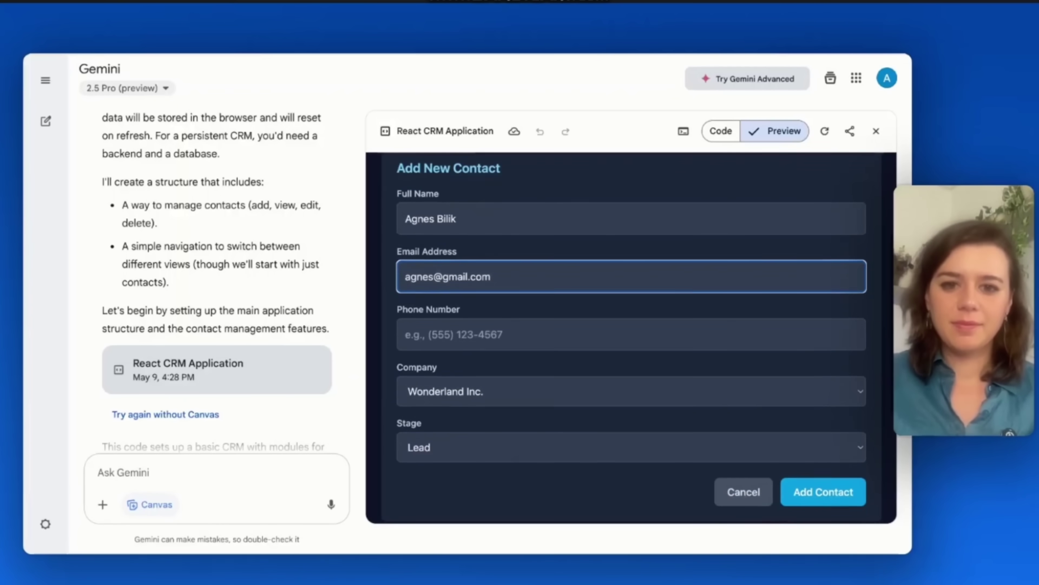
left_click(481, 334)
type("00000")
left_click(484, 396)
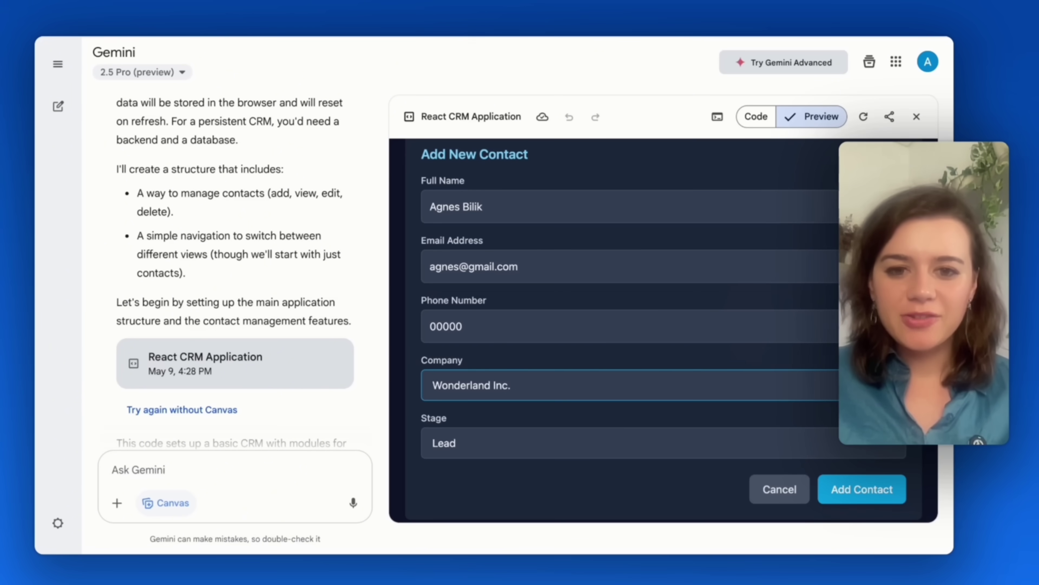
scroll(568, 372, "down", 2)
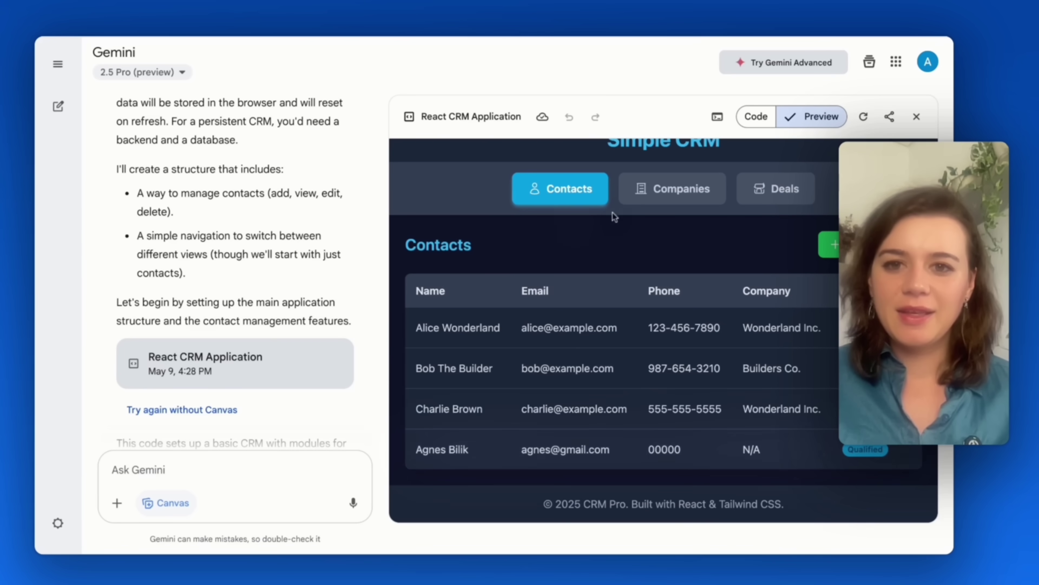
Browse the CRM's Deals and Companies lists, then return to Contacts
left_click(757, 195)
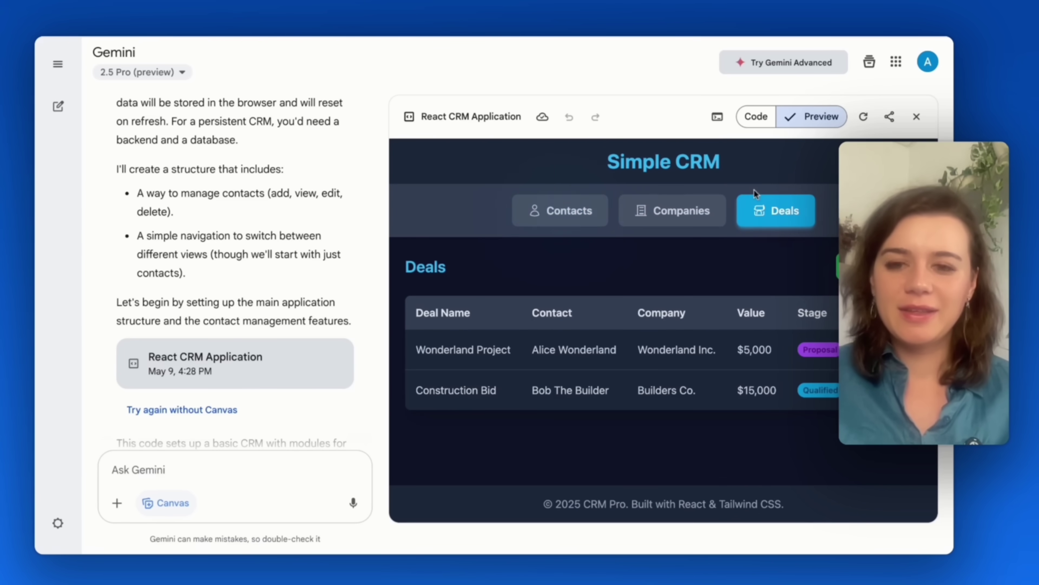
left_click(675, 210)
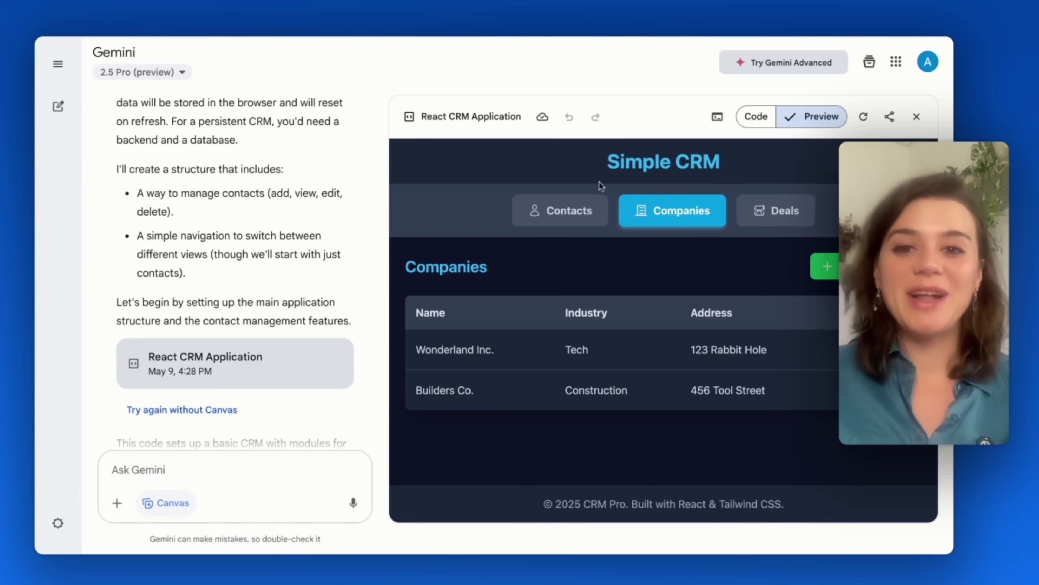
left_click(592, 208)
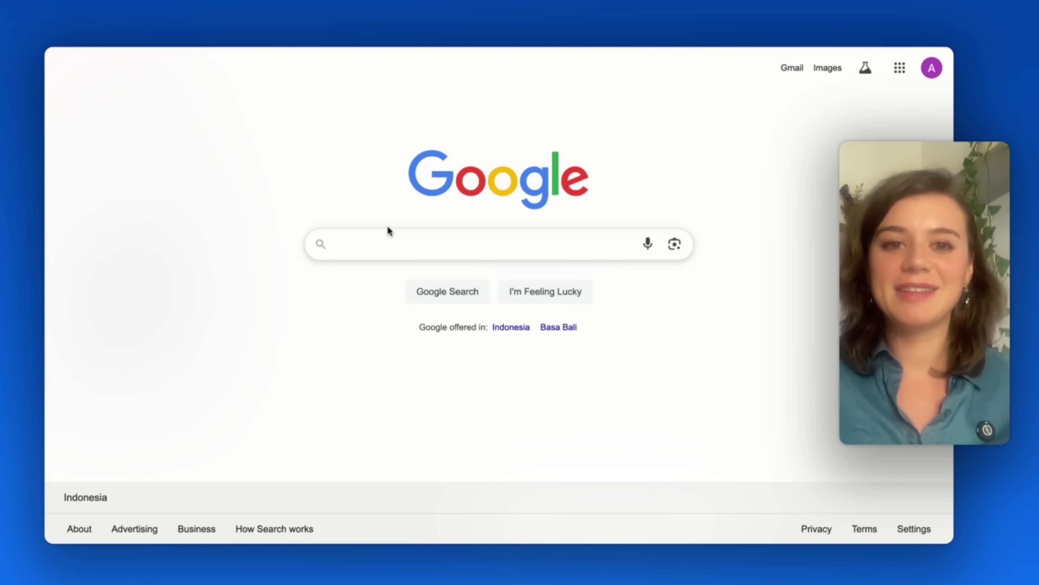
Search images for 'exit-intent pop-up' and open the OptiMonk 15% off popup
left_click(384, 237)
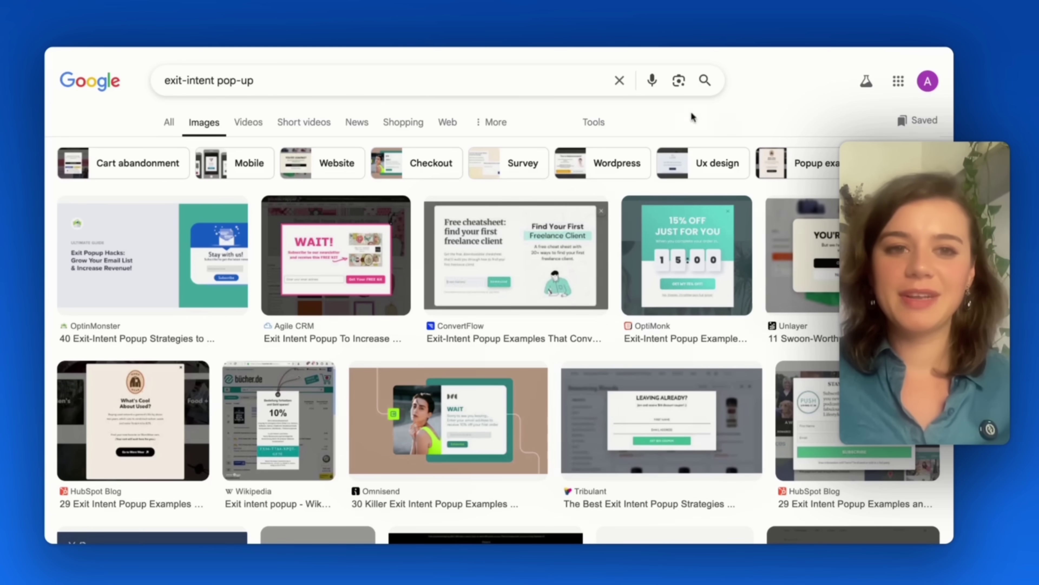
left_click(691, 258)
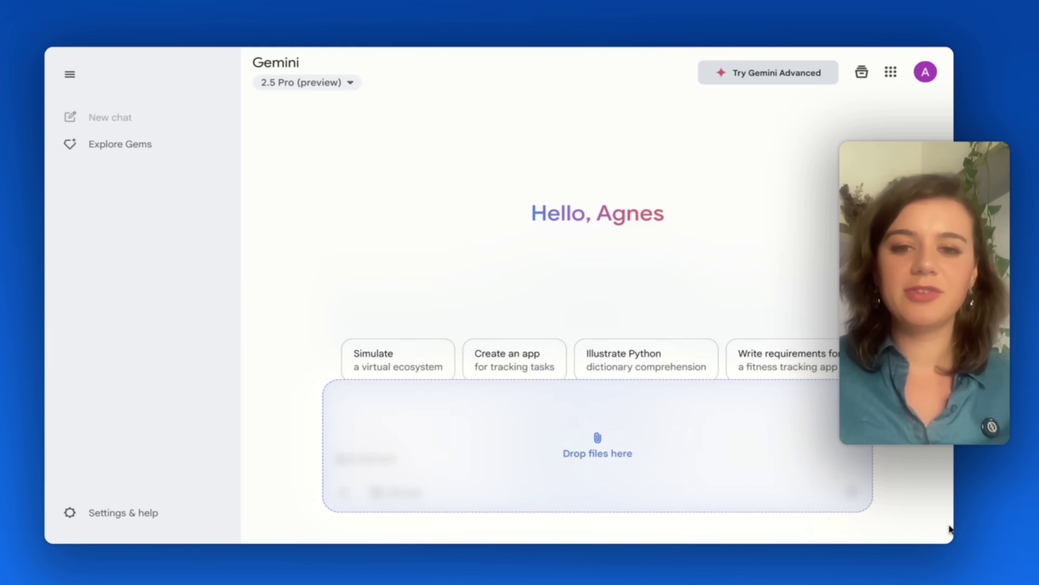
Attach the popup screenshot and ask 'Can you write the code for this exact popup'
left_click_drag(950, 529, 596, 451)
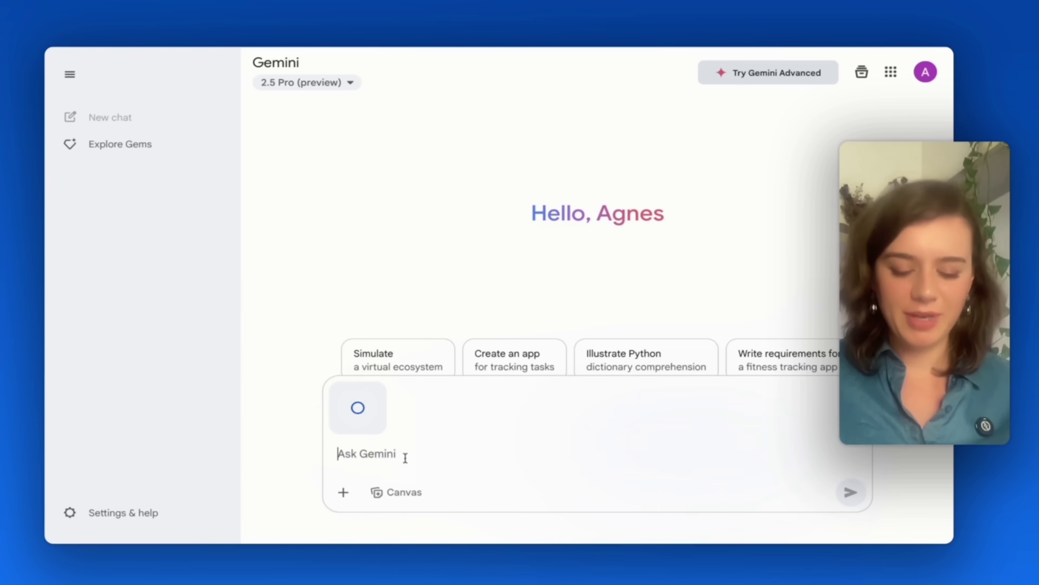
type("Can you write the code for this exact popup")
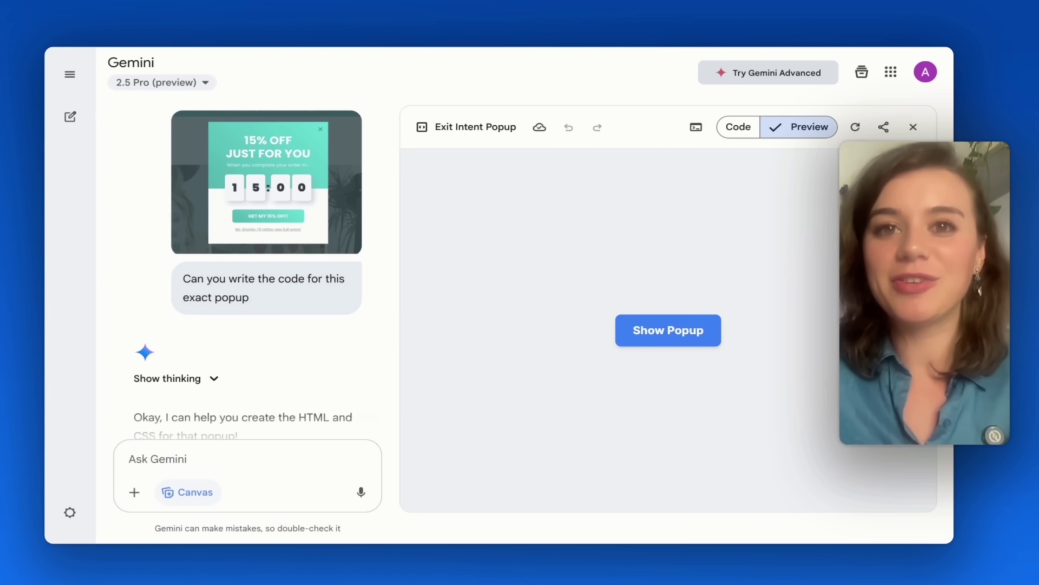
Trigger the recreated 15% OFF popup from the Show Popup button in the preview
left_click(668, 330)
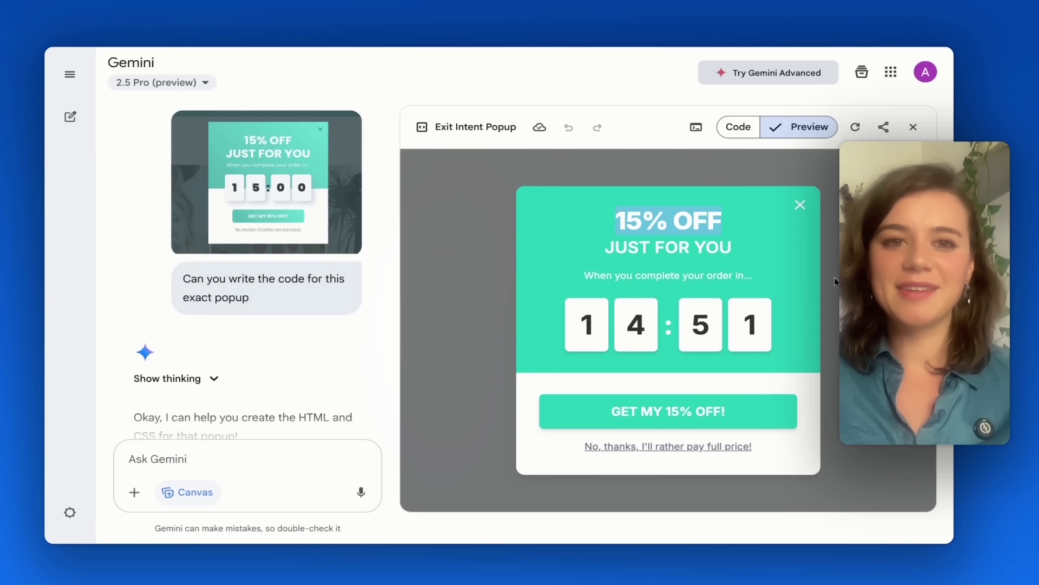